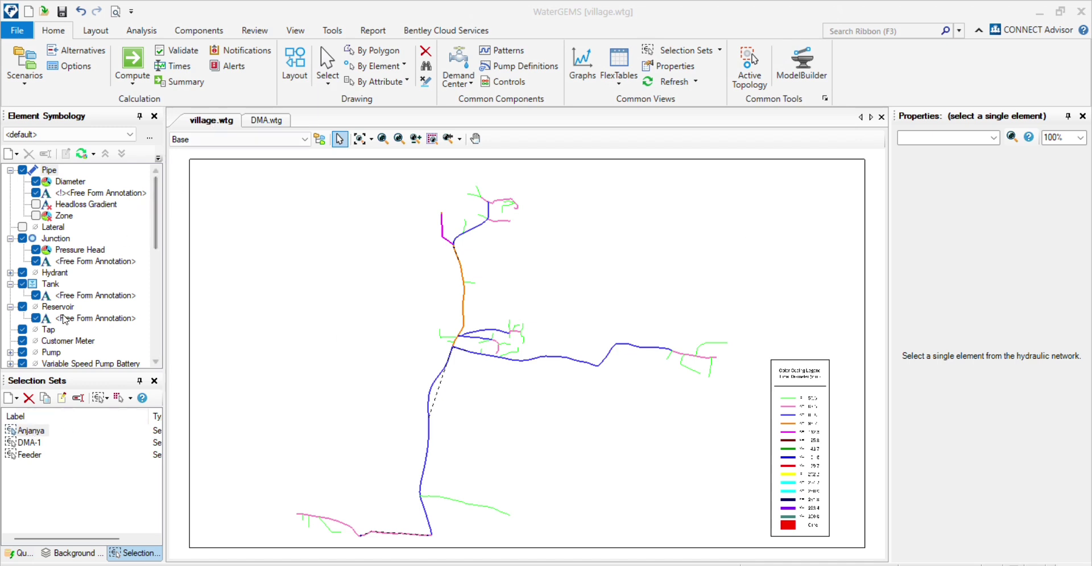
# Step: Examine the village.wtg network around junctions J-19, J-26 and J-37, including its pipe and junction annotations
pyautogui.moveTo(155, 223); pyautogui.dragTo(156, 270)
pyautogui.scroll(4, 147, 258)
pyautogui.scroll(3, 478, 362)
pyautogui.scroll(1, 487, 368)
pyautogui.scroll(1, 484, 314)
pyautogui.scroll(1, 340, 221)
pyautogui.scroll(1, 340, 221)
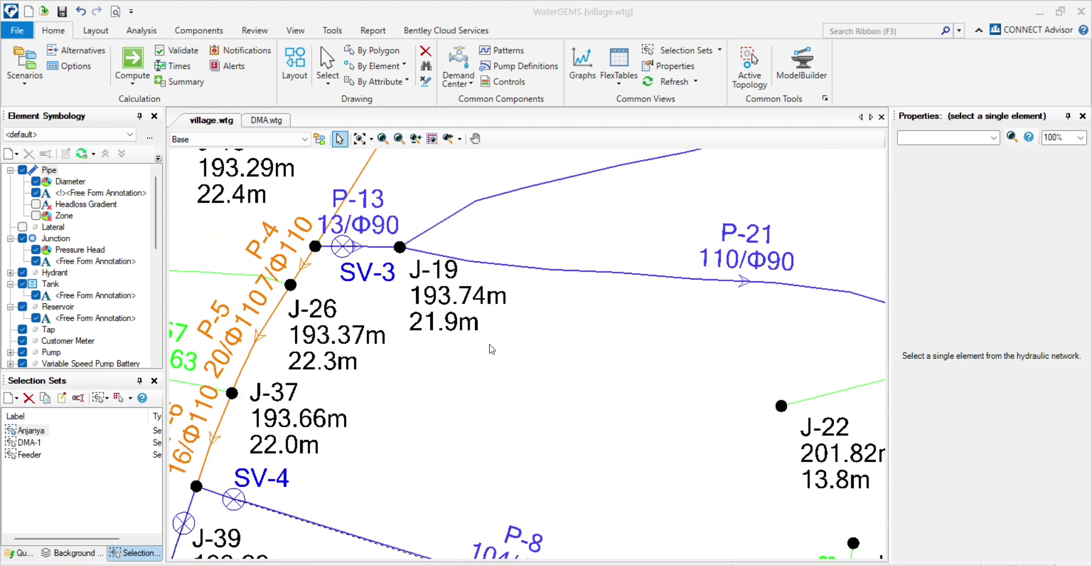
pyautogui.scroll(-2, 486, 341)
pyautogui.scroll(-1, 510, 293)
pyautogui.click(360, 138)
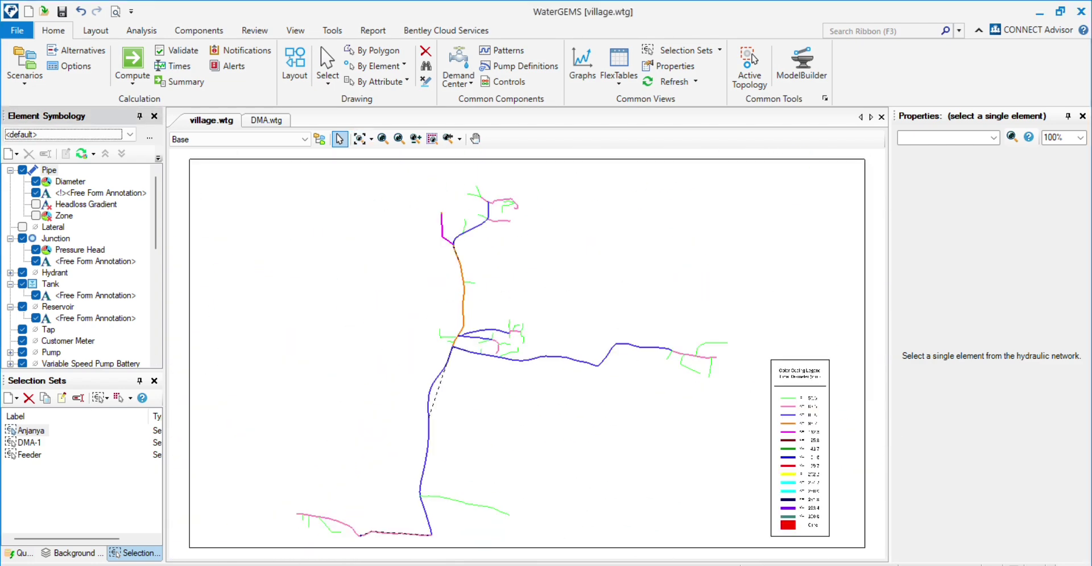
pyautogui.moveTo(350, 329); pyautogui.dragTo(288, 283)
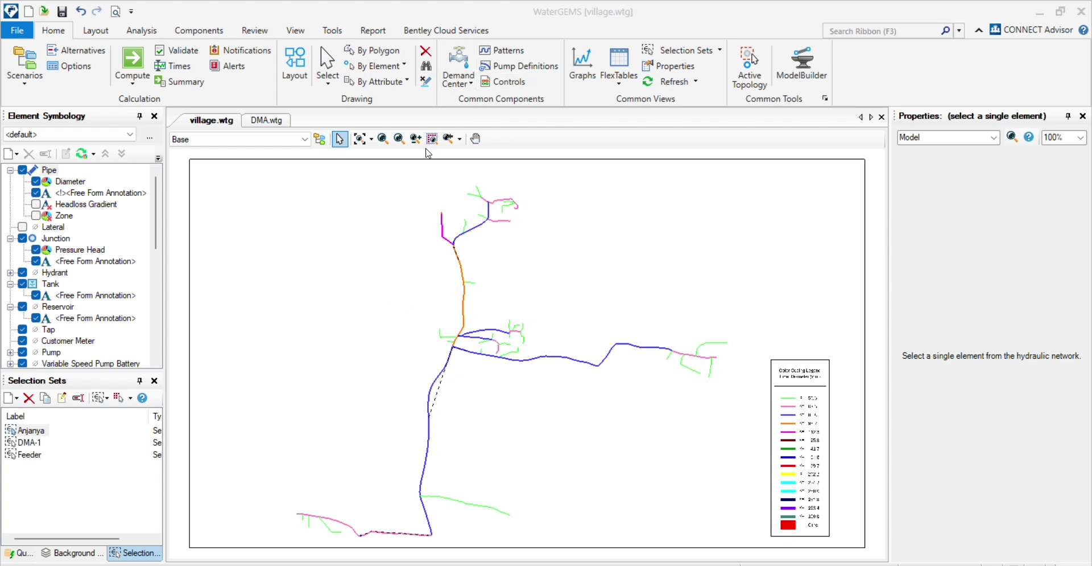
# Step: Export the village model to EPANET as village.inp, replacing the existing file and using element labels as EPANET IDs
pyautogui.click(17, 30)
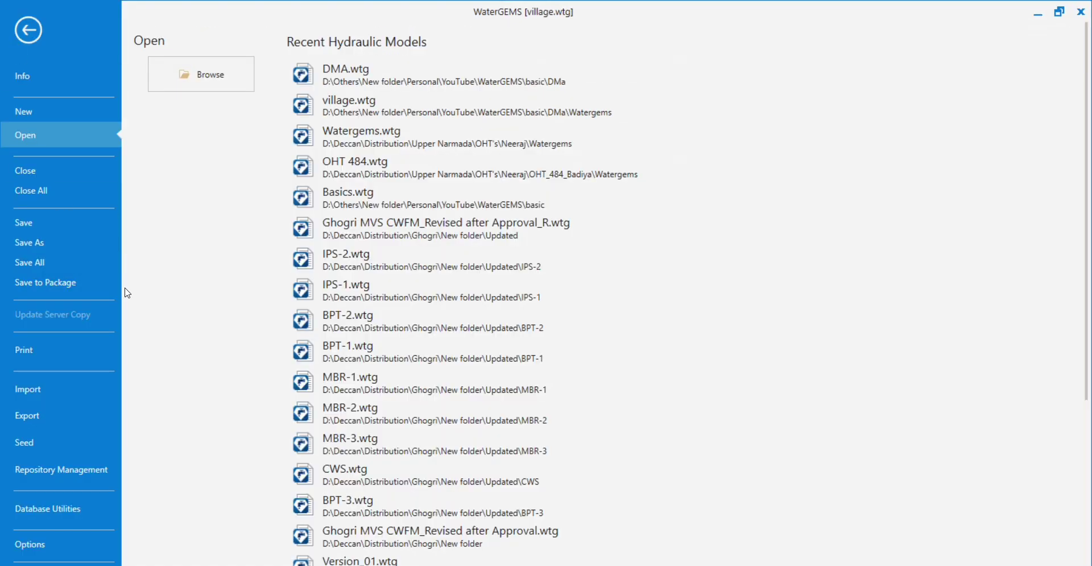
pyautogui.click(44, 421)
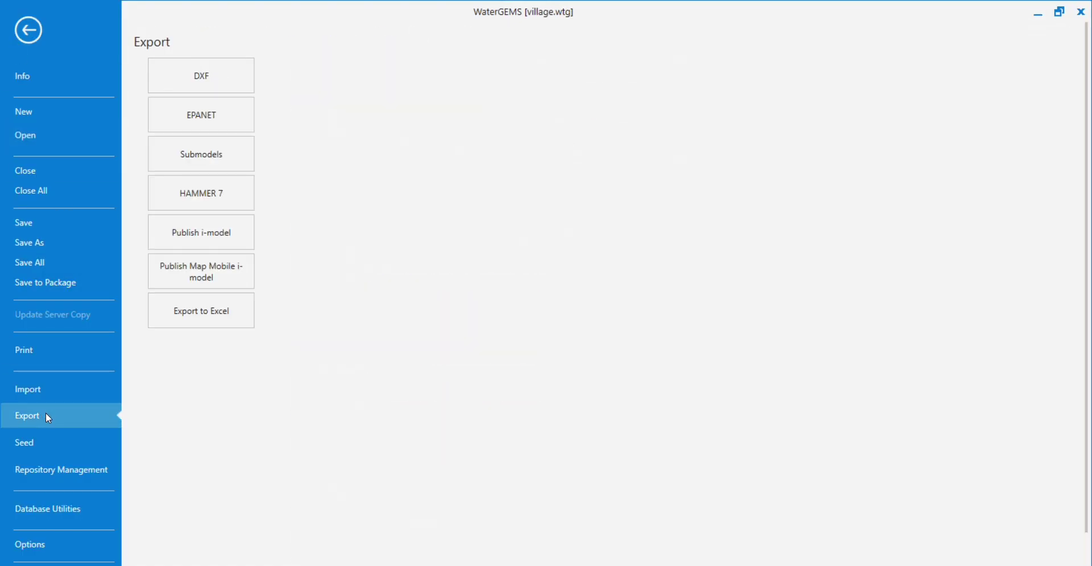
pyautogui.click(202, 127)
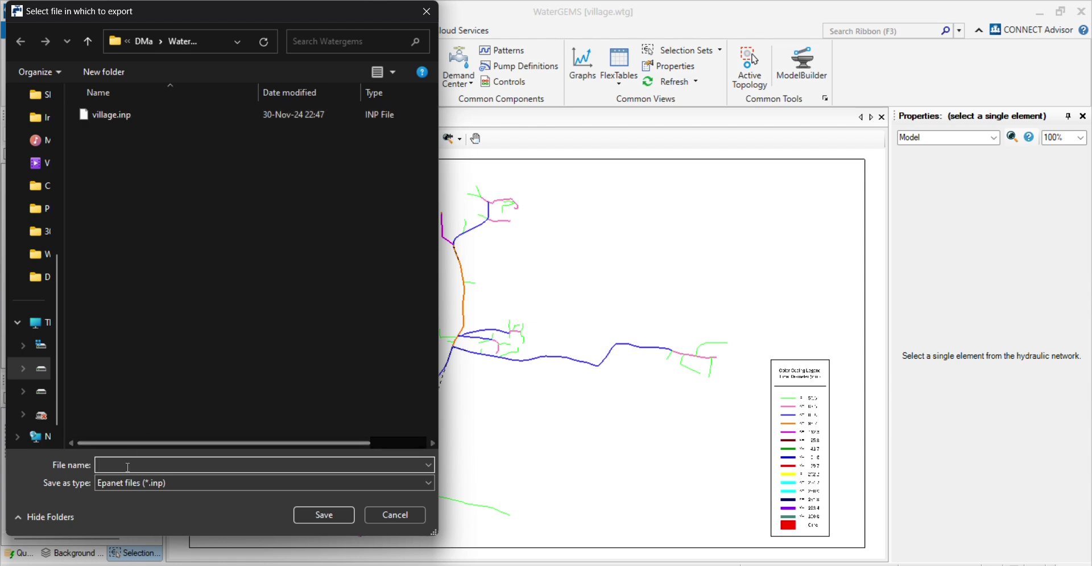
pyautogui.click(145, 116)
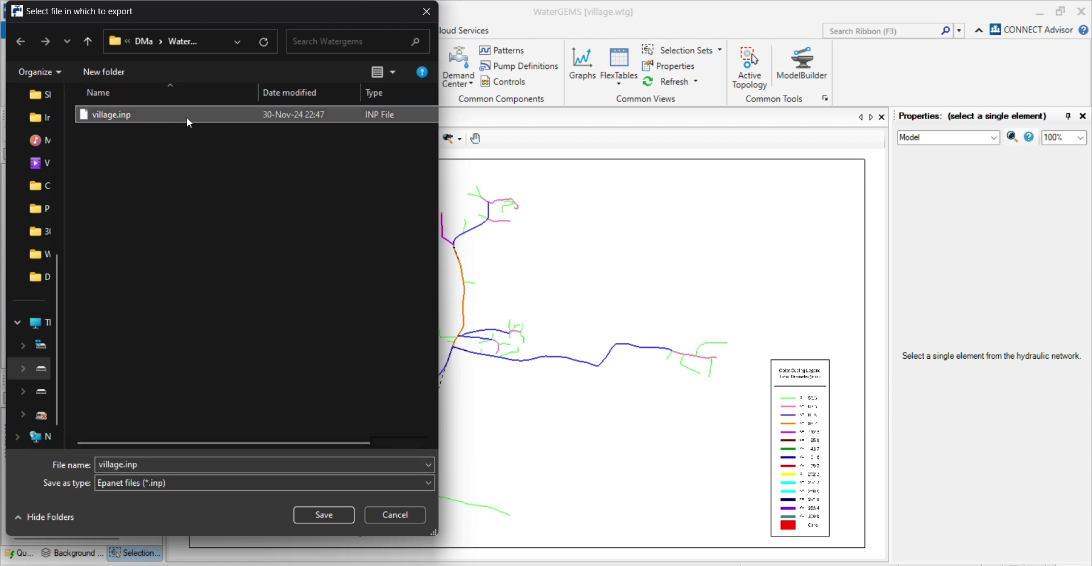
pyautogui.click(324, 515)
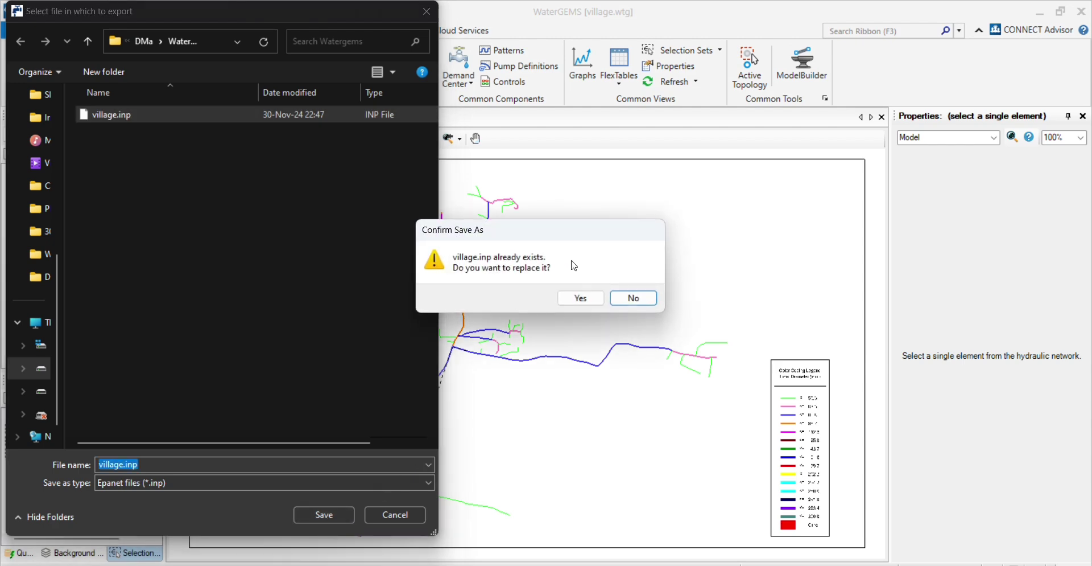
pyautogui.click(585, 300)
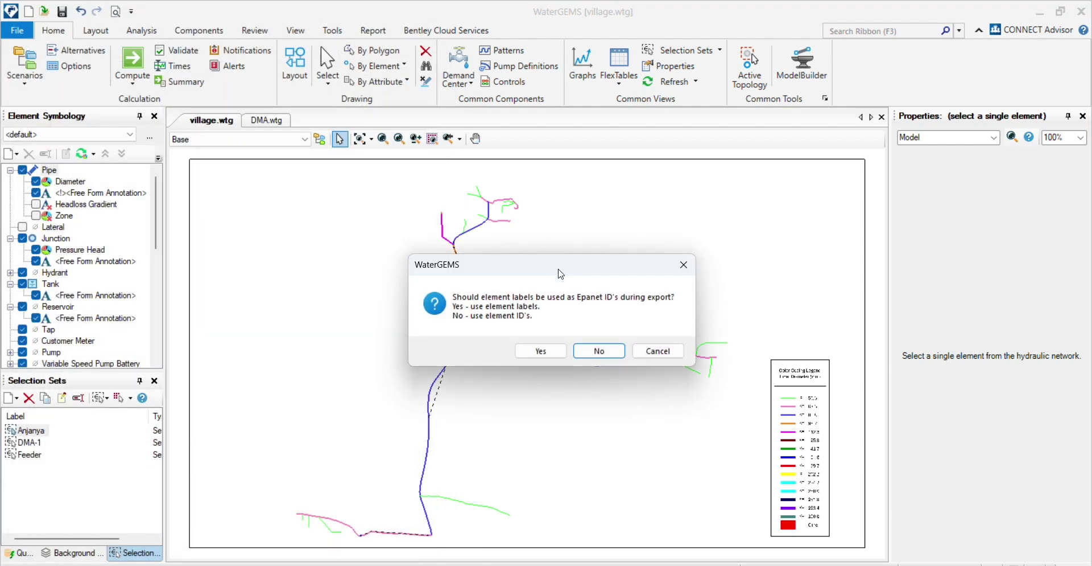
pyautogui.click(544, 352)
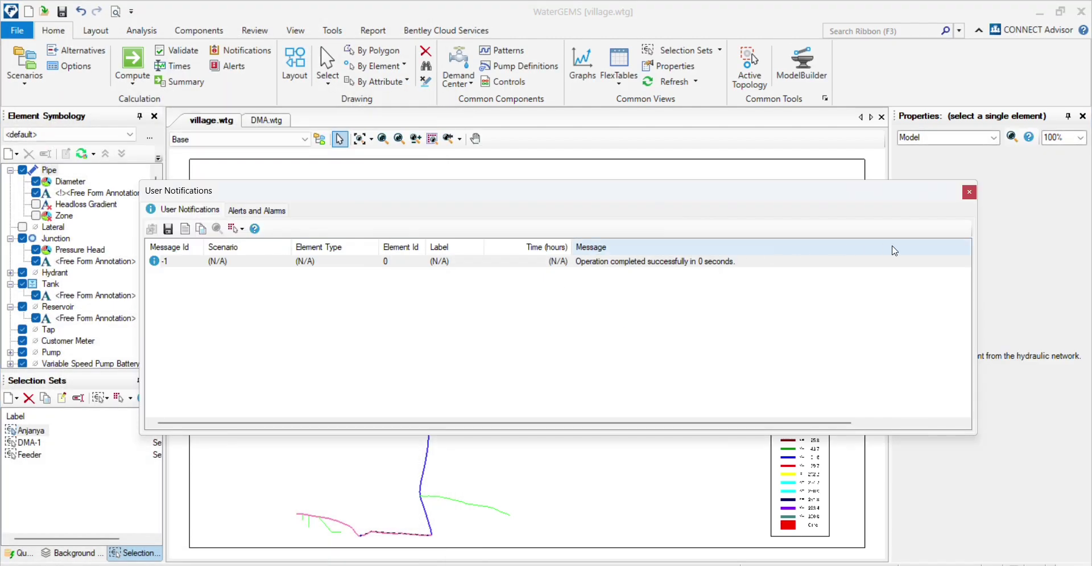
pyautogui.click(971, 194)
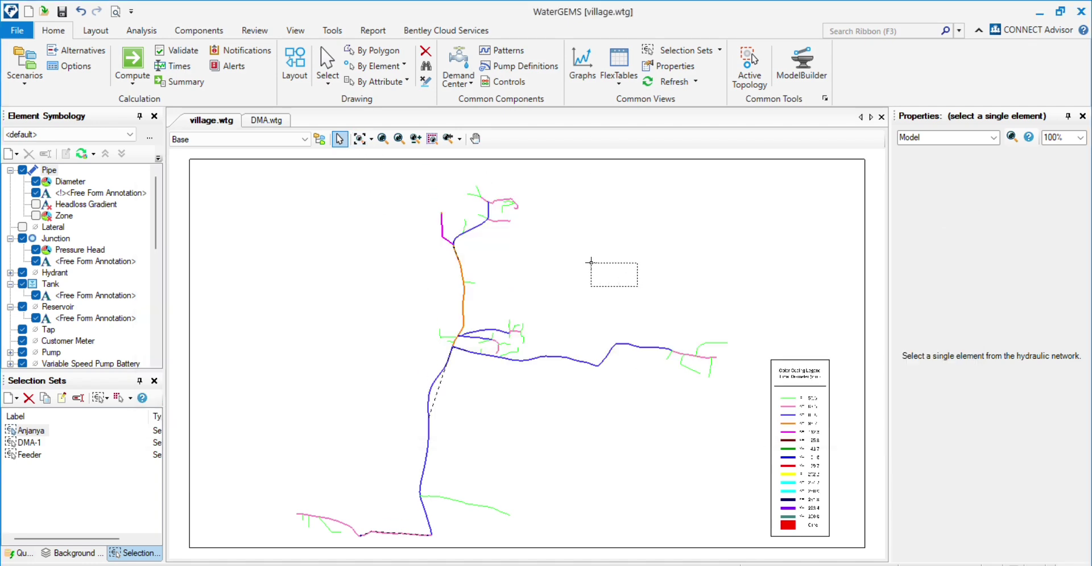
# Step: Import the exported EPANET file village.inp as a new hydraulic model with change tracking enabled
pyautogui.scroll(5, 629, 275)
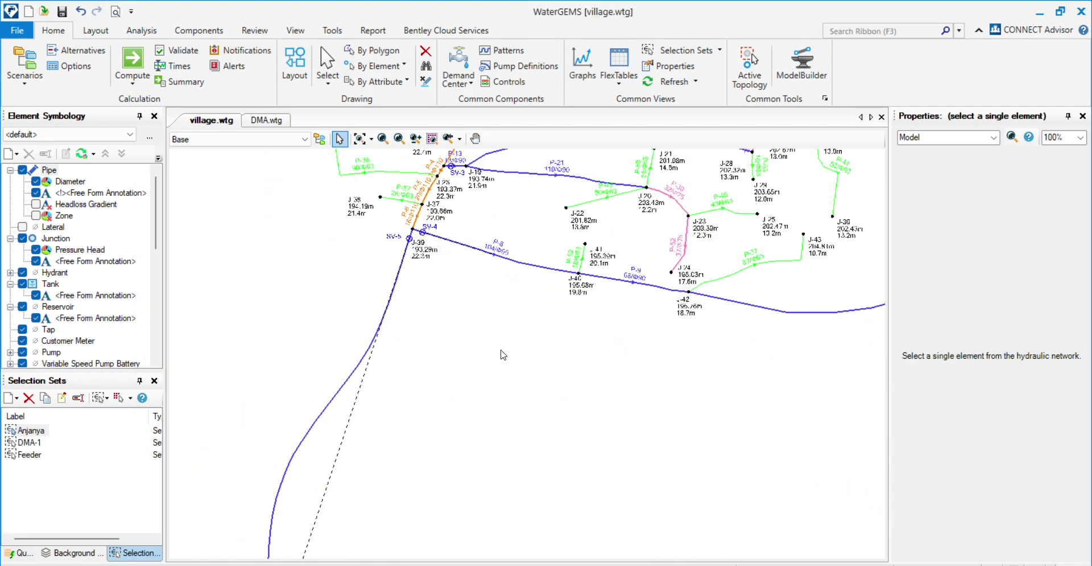
pyautogui.click(360, 138)
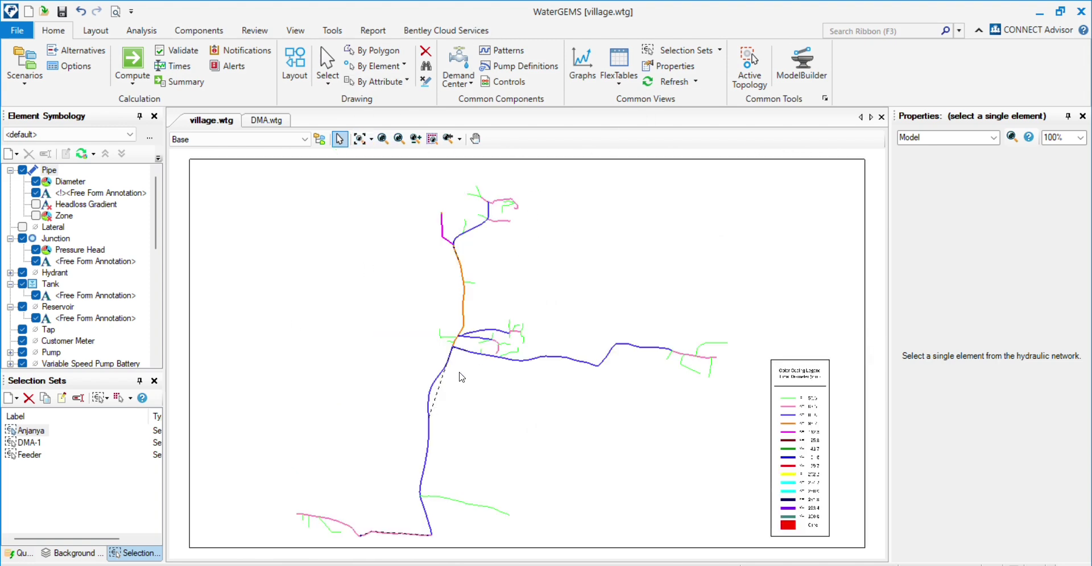
pyautogui.scroll(5, 462, 375)
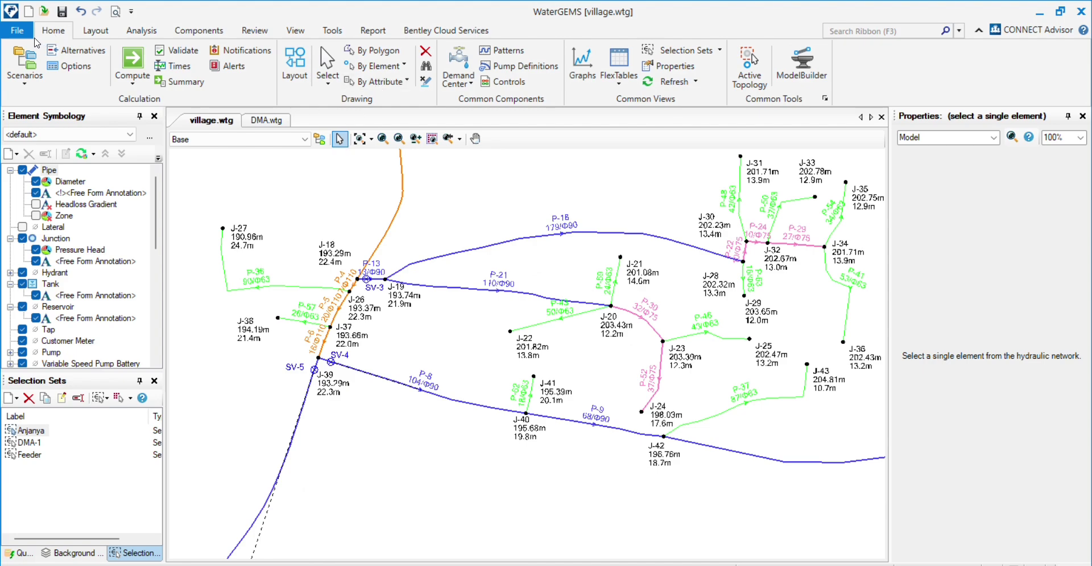
pyautogui.click(19, 32)
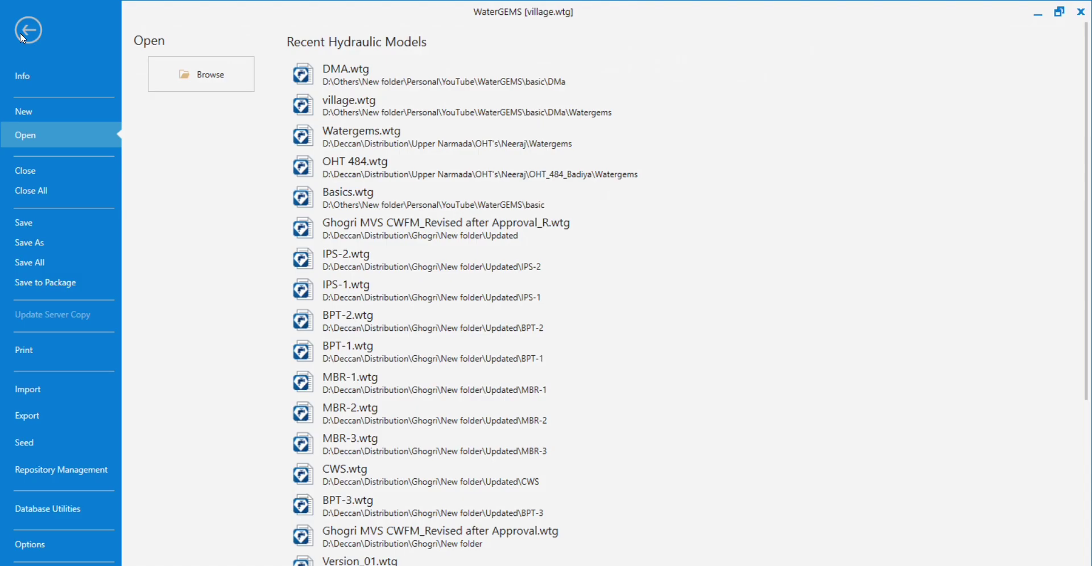
pyautogui.click(52, 392)
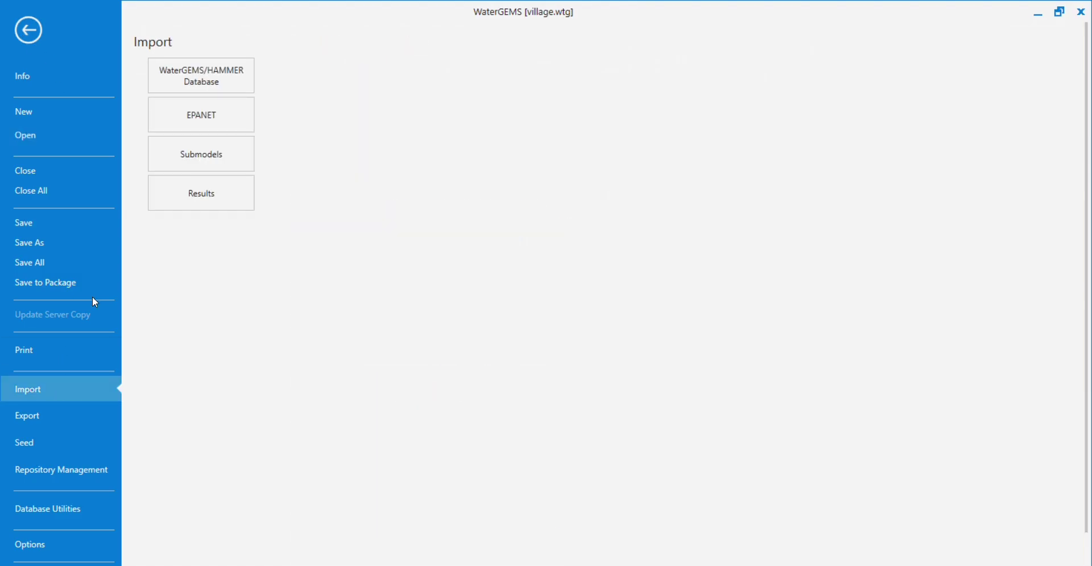
pyautogui.click(233, 114)
pyautogui.click(282, 117)
pyautogui.click(323, 514)
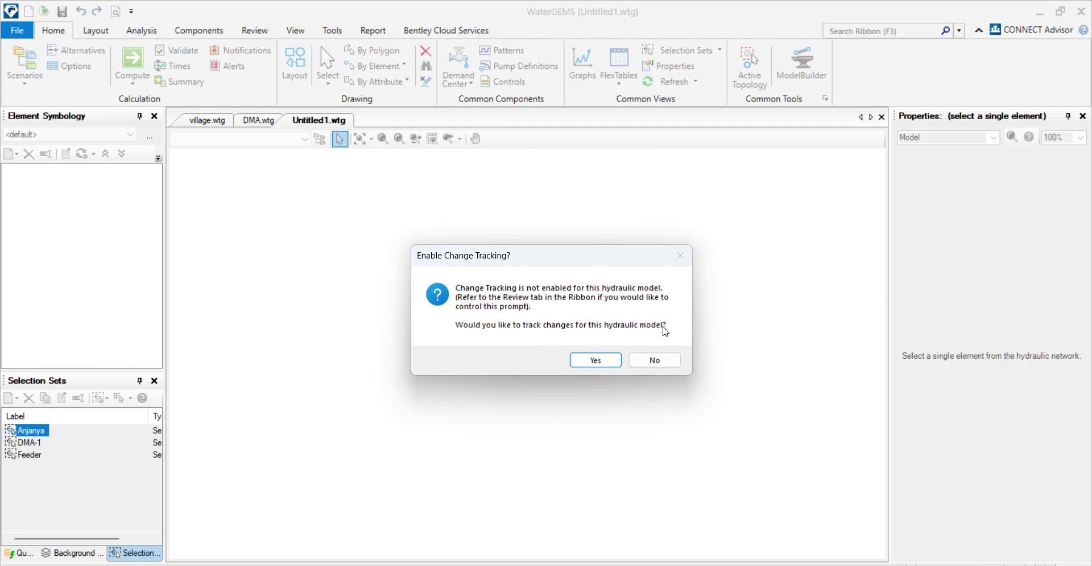
pyautogui.click(598, 364)
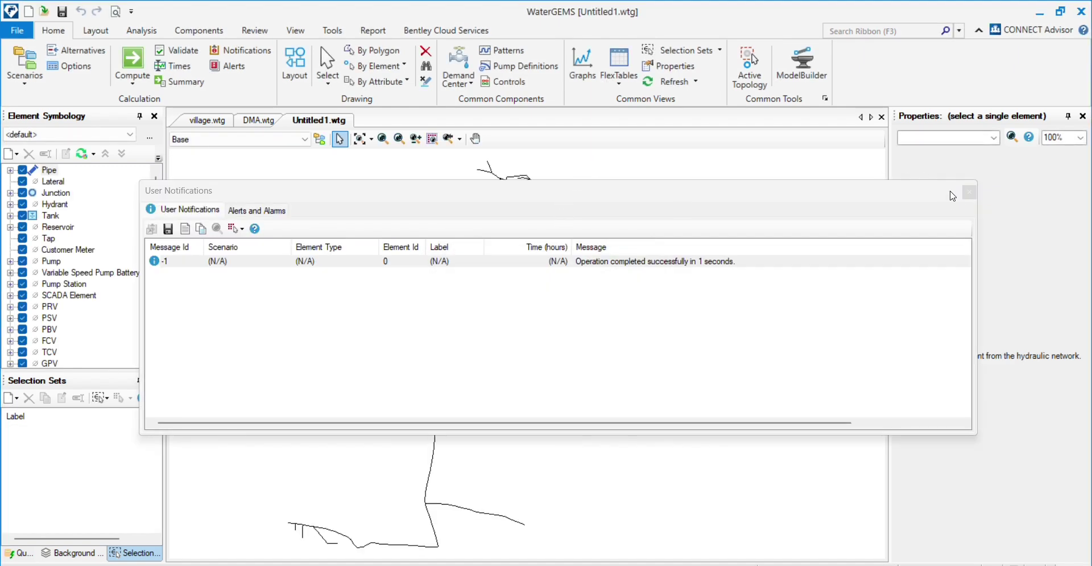
pyautogui.click(966, 194)
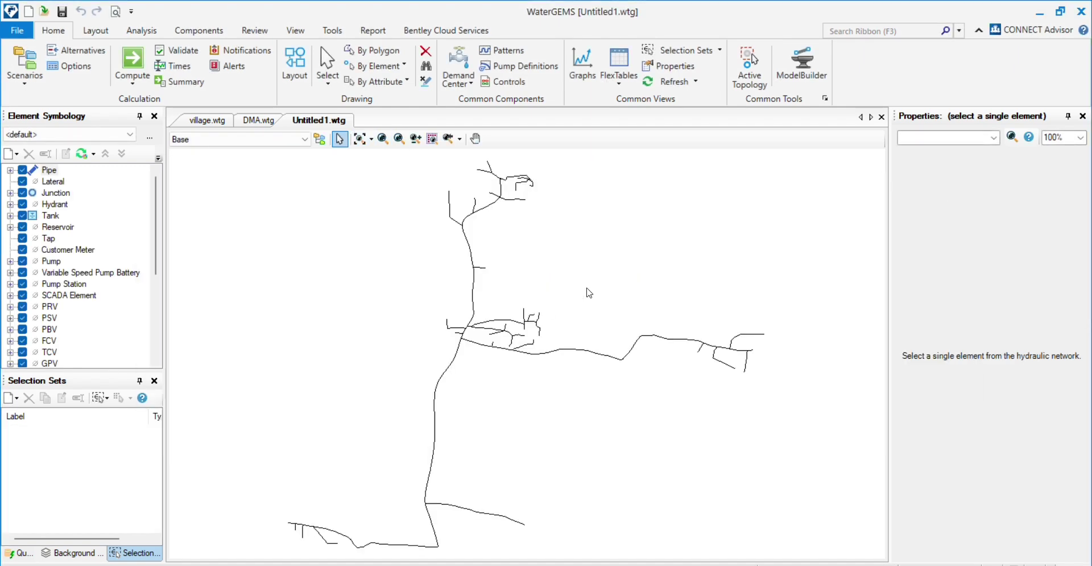
# Step: Examine the imported network's layout and labels, and view the properties of pipe P-8
pyautogui.scroll(5, 538, 301)
pyautogui.scroll(-3, 467, 336)
pyautogui.scroll(5, 467, 336)
pyautogui.scroll(-5, 485, 244)
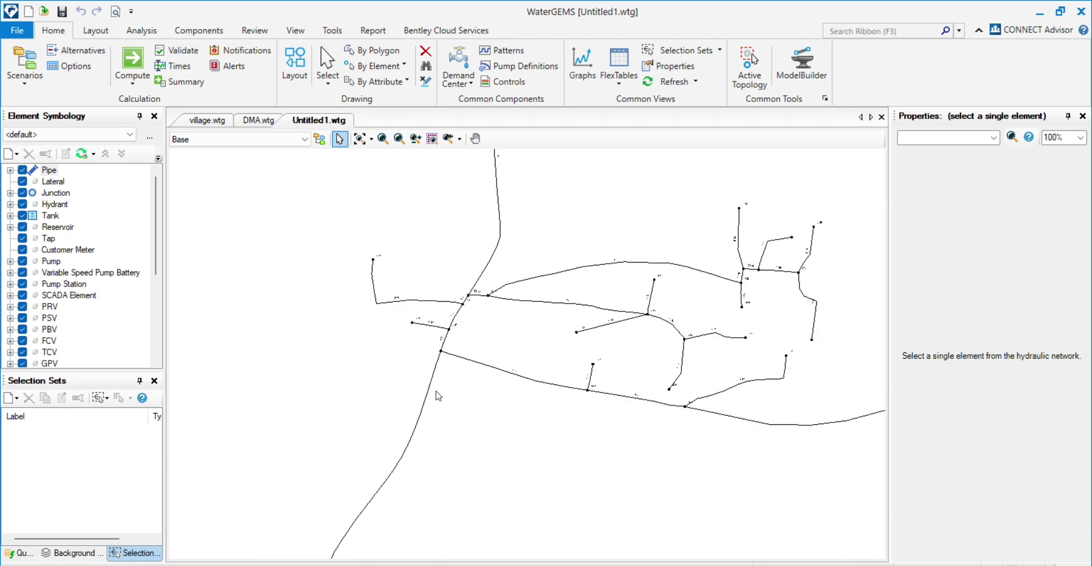
pyautogui.scroll(5, 435, 398)
pyautogui.scroll(5, 449, 275)
pyautogui.scroll(-5, 434, 334)
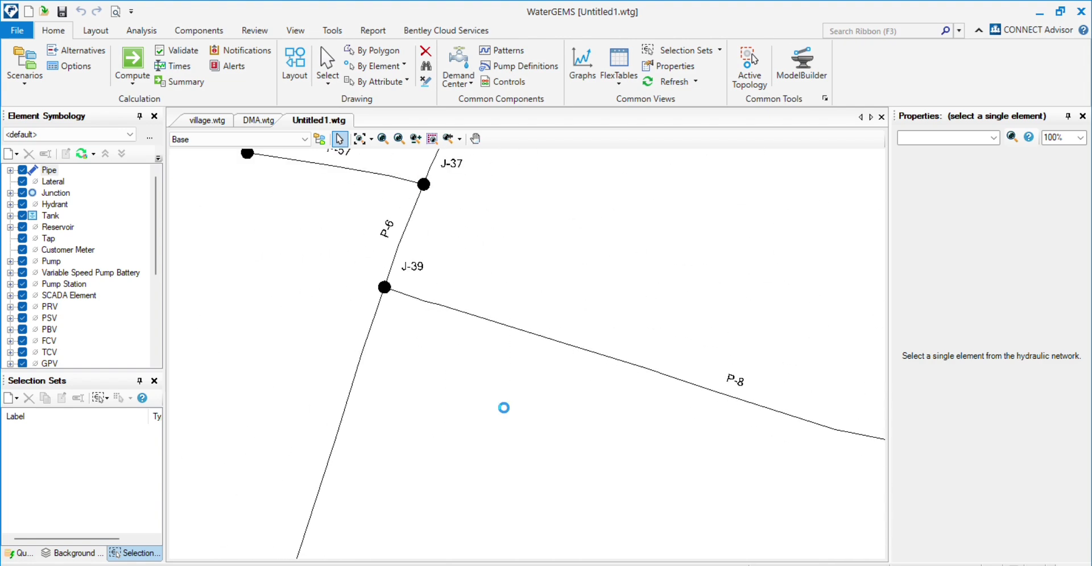
pyautogui.click(547, 336)
pyautogui.scroll(-5, 499, 296)
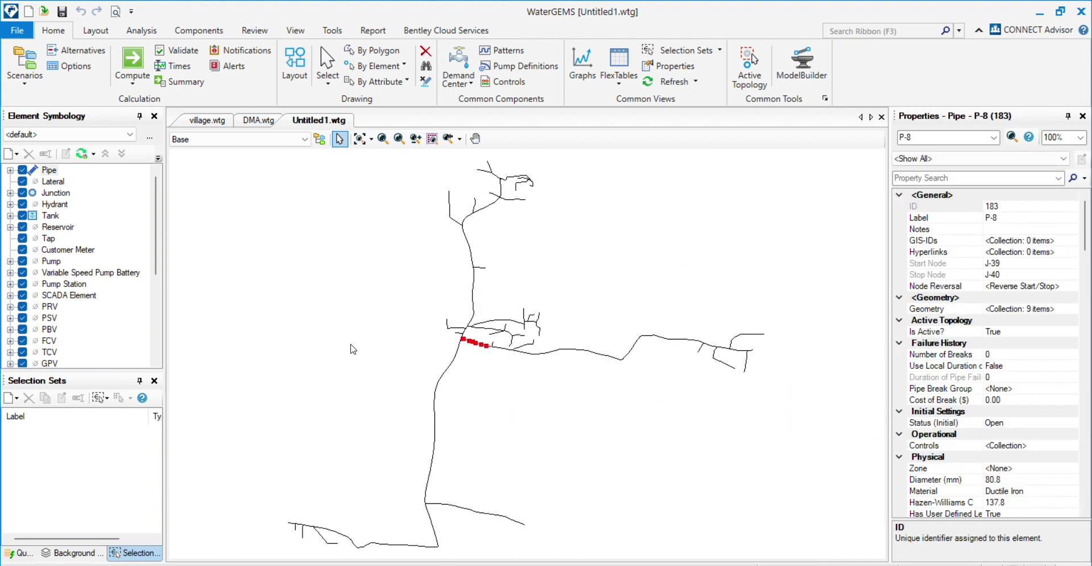
# Step: Compute the imported model's Base scenario, then close the calculation summary and clear the pipe selection
pyautogui.click(132, 62)
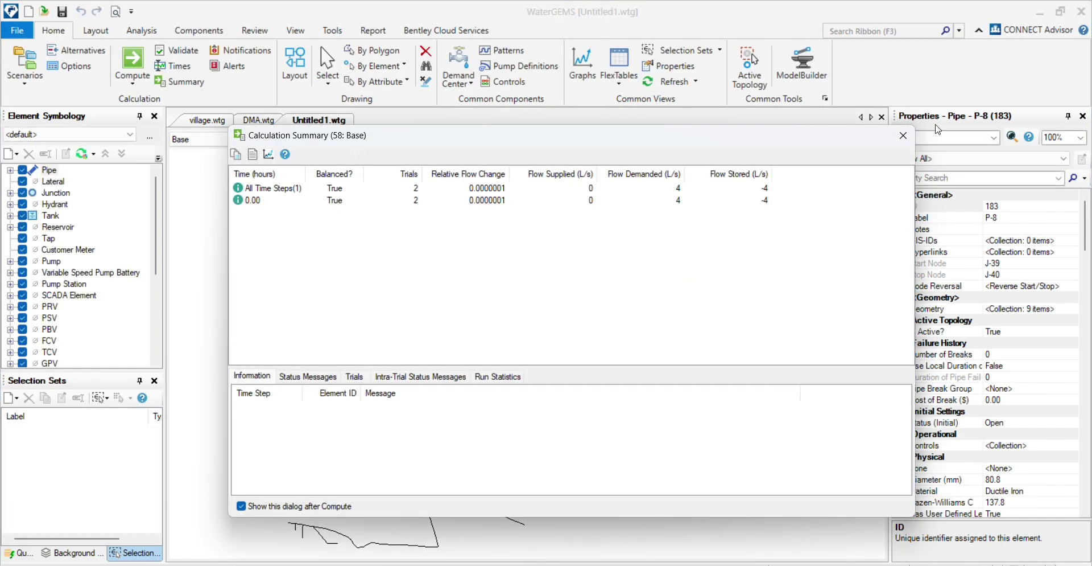
pyautogui.click(904, 136)
pyautogui.click(635, 258)
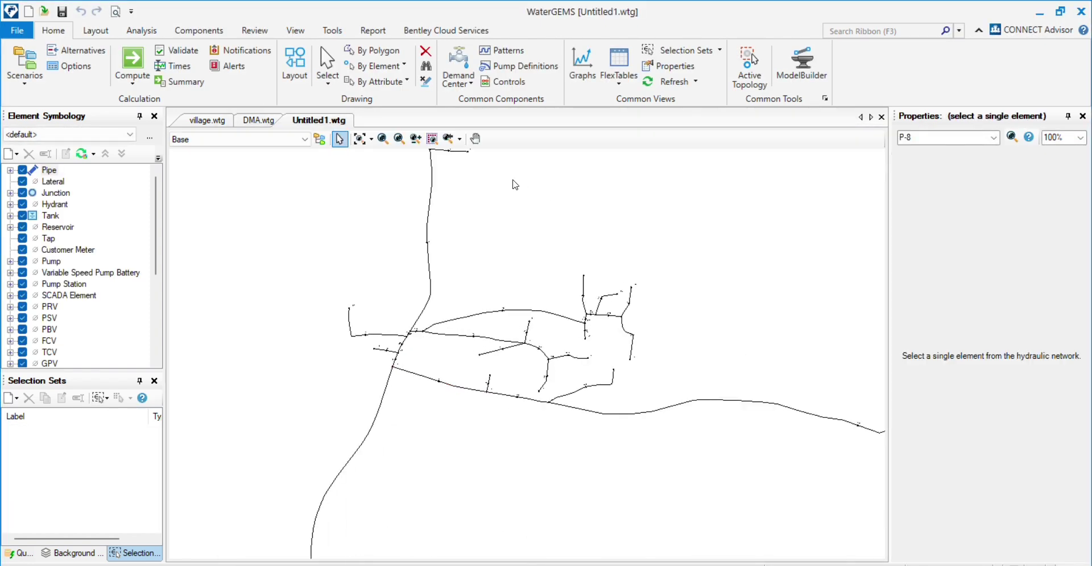
# Step: Examine the pipes of the computed network for flow arrows
pyautogui.click(360, 138)
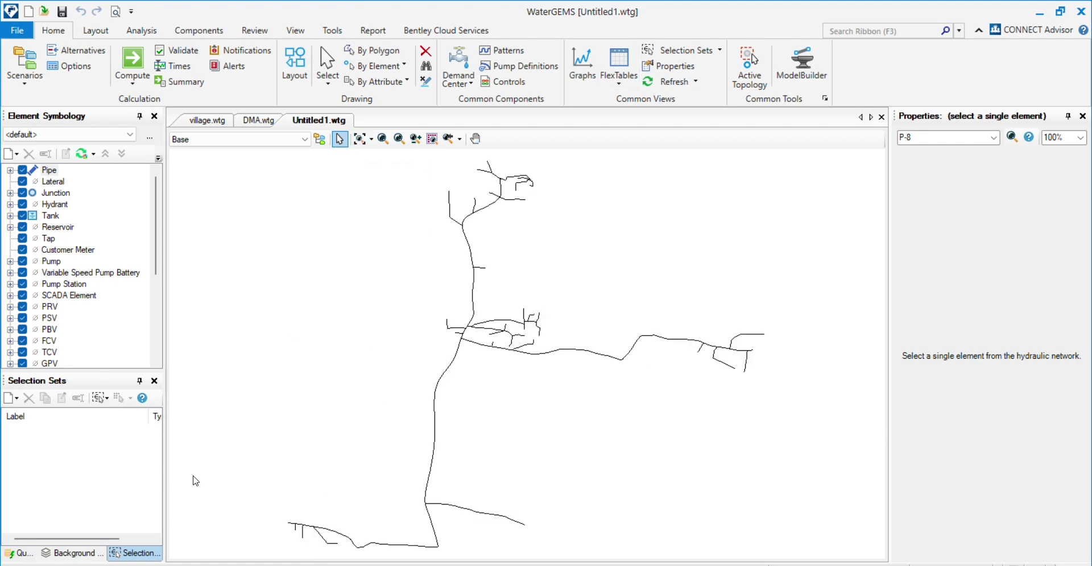
pyautogui.scroll(12, 504, 308)
pyautogui.scroll(-7, 501, 331)
pyautogui.scroll(3, 484, 434)
pyautogui.scroll(-2, 465, 325)
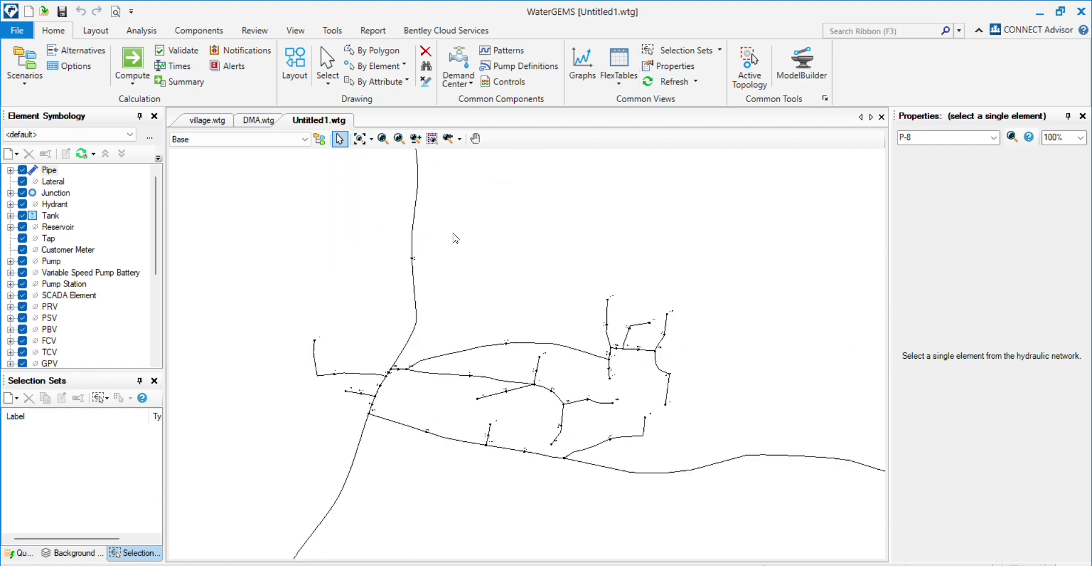
pyautogui.scroll(3, 509, 290)
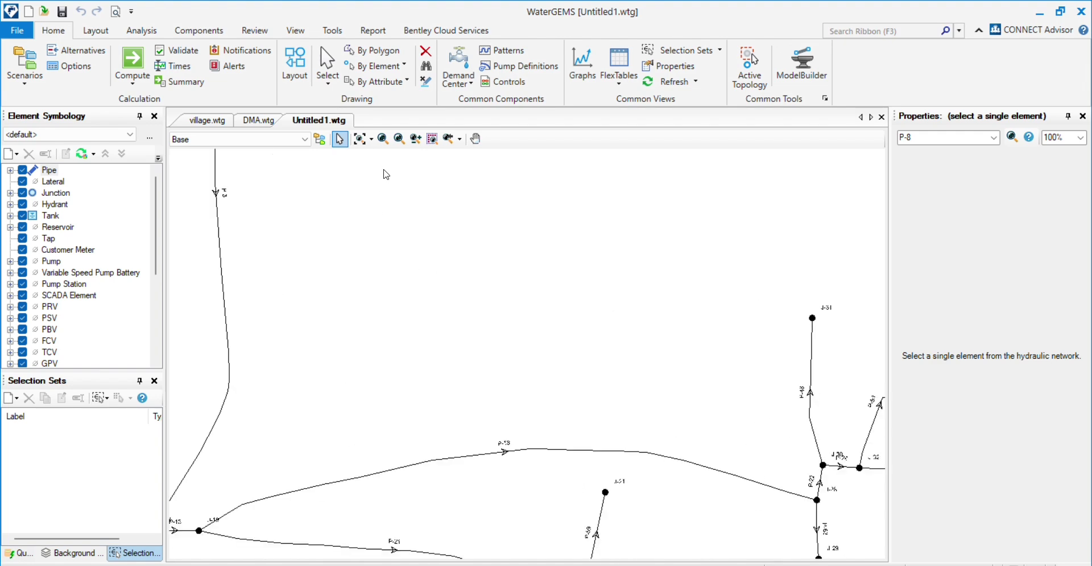
pyautogui.click(361, 138)
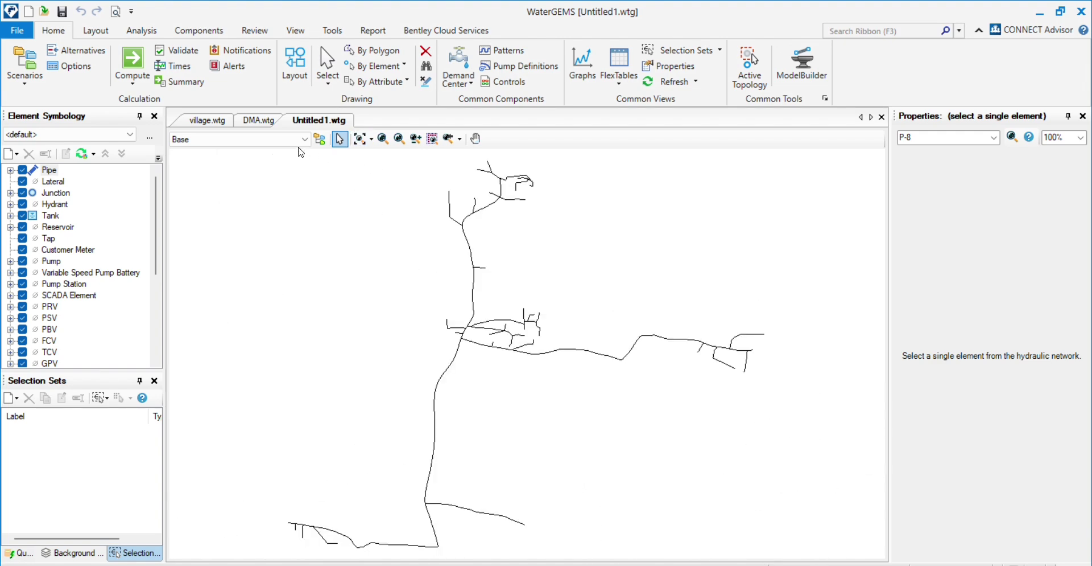
# Step: Copy the pipe Diameter color coding from village.wtg to the Pipe symbology of Untitled1.wtg
pyautogui.click(207, 120)
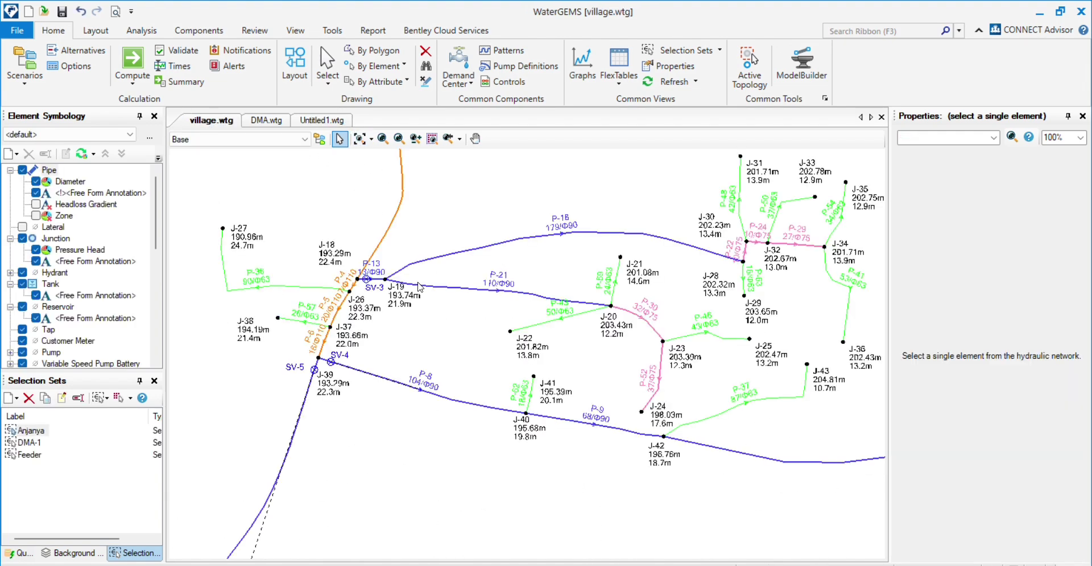
pyautogui.click(362, 139)
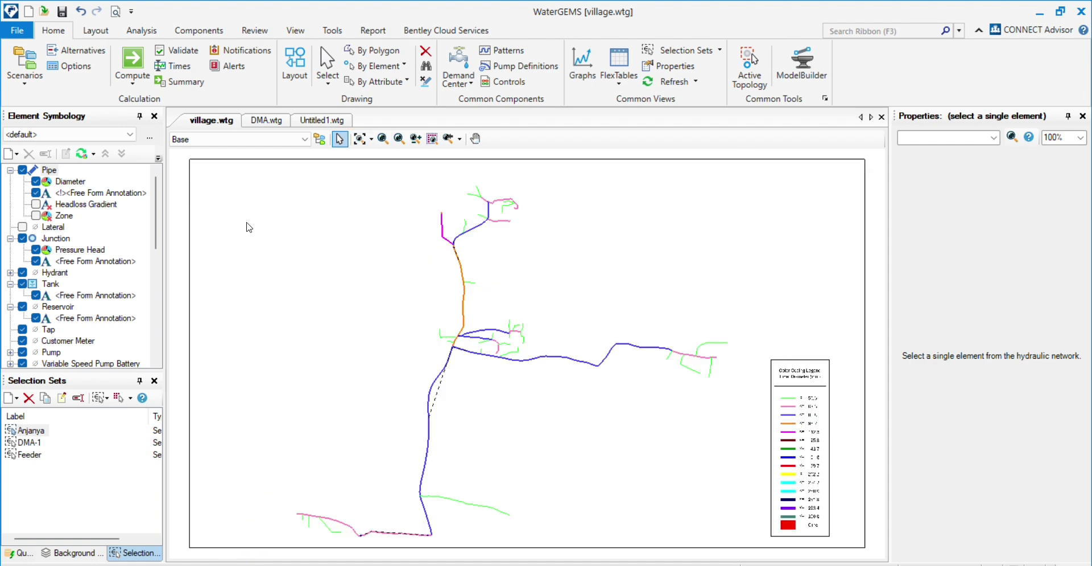
pyautogui.rightClick(77, 183)
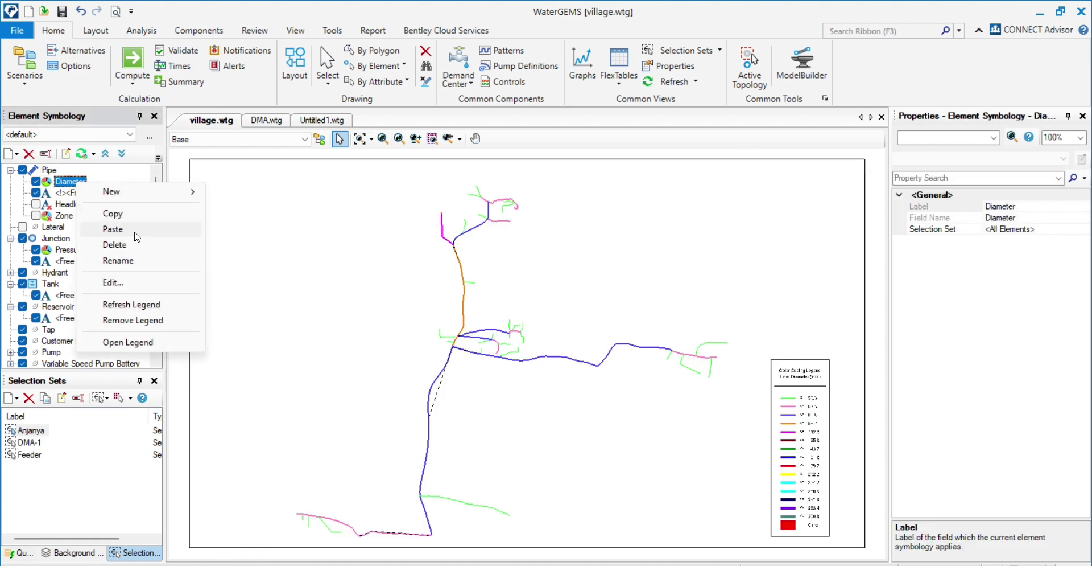
pyautogui.click(116, 214)
pyautogui.click(322, 120)
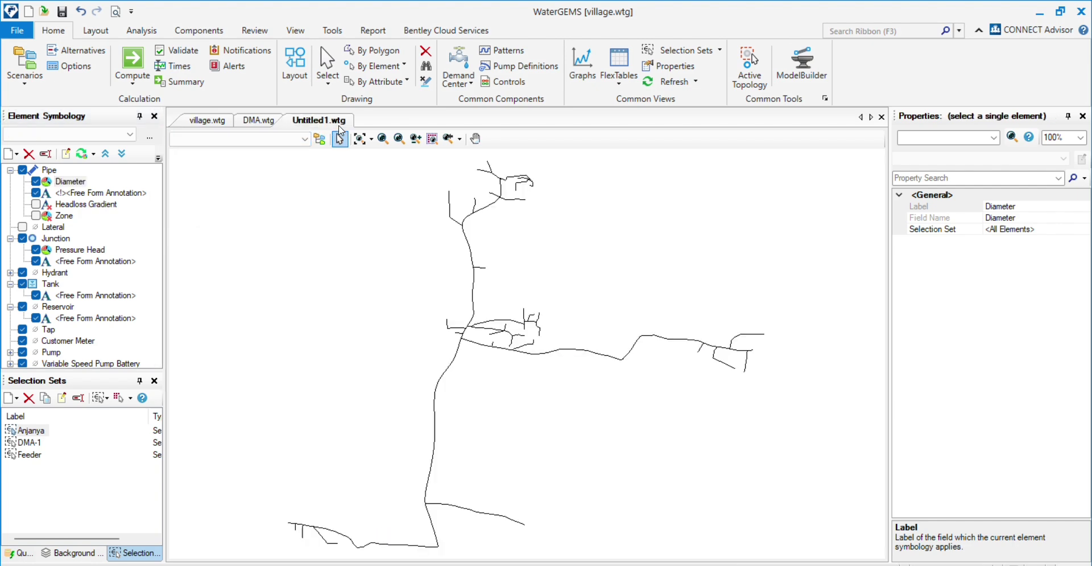
pyautogui.rightClick(53, 173)
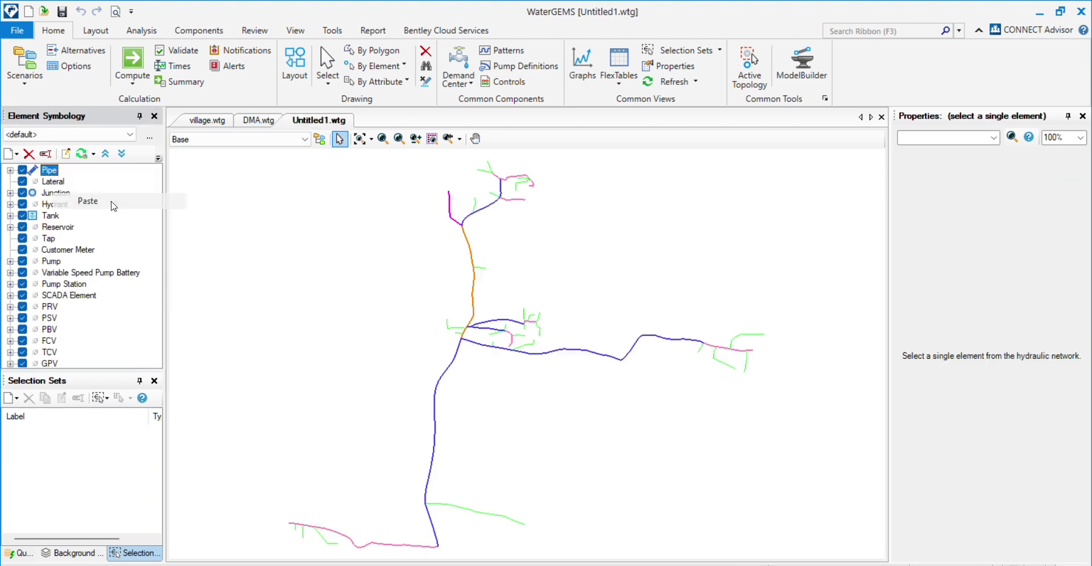
pyautogui.click(80, 206)
pyautogui.scroll(6, 512, 298)
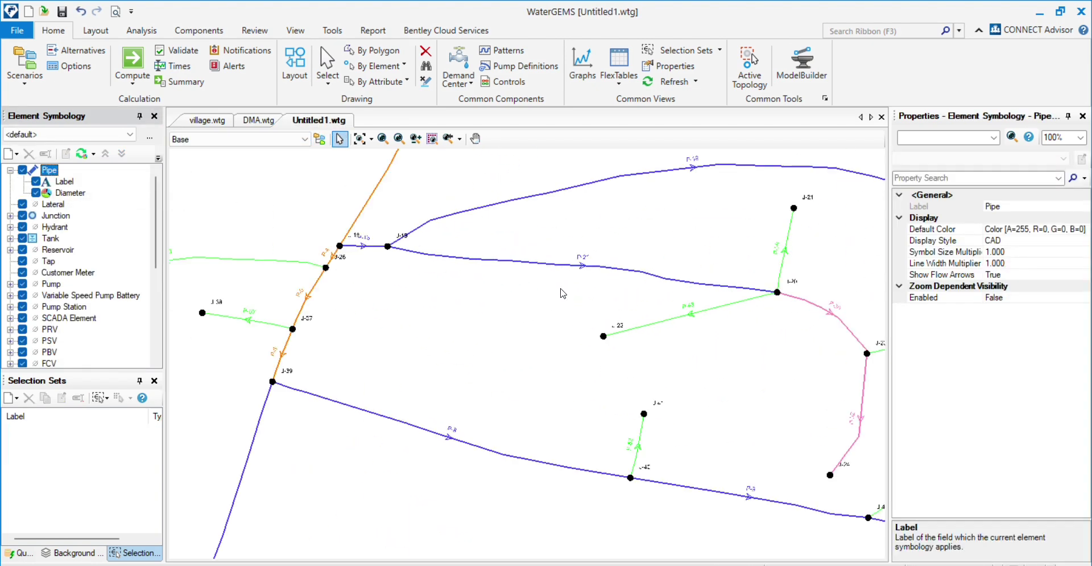
pyautogui.scroll(4, 477, 243)
pyautogui.scroll(-5, 463, 312)
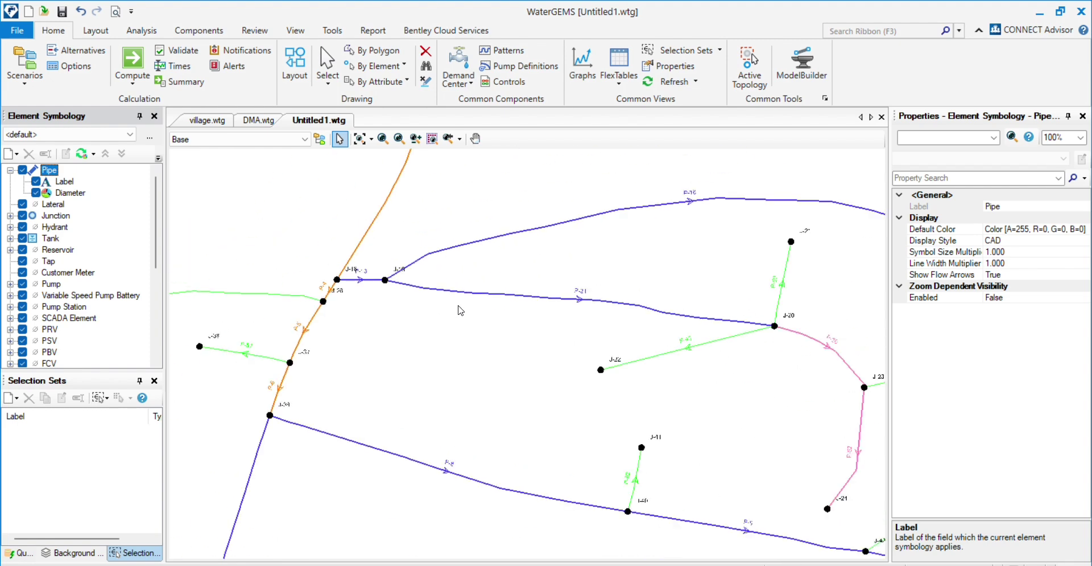
# Step: Copy the Junction free form annotation from village.wtg to the Junction symbology of Untitled1.wtg
pyautogui.click(464, 309)
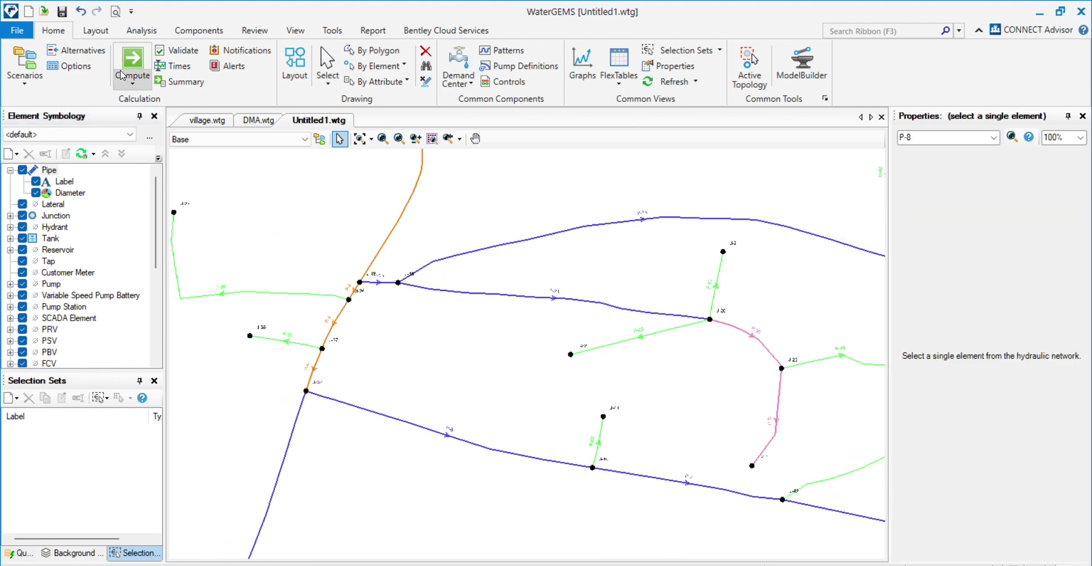
pyautogui.click(208, 121)
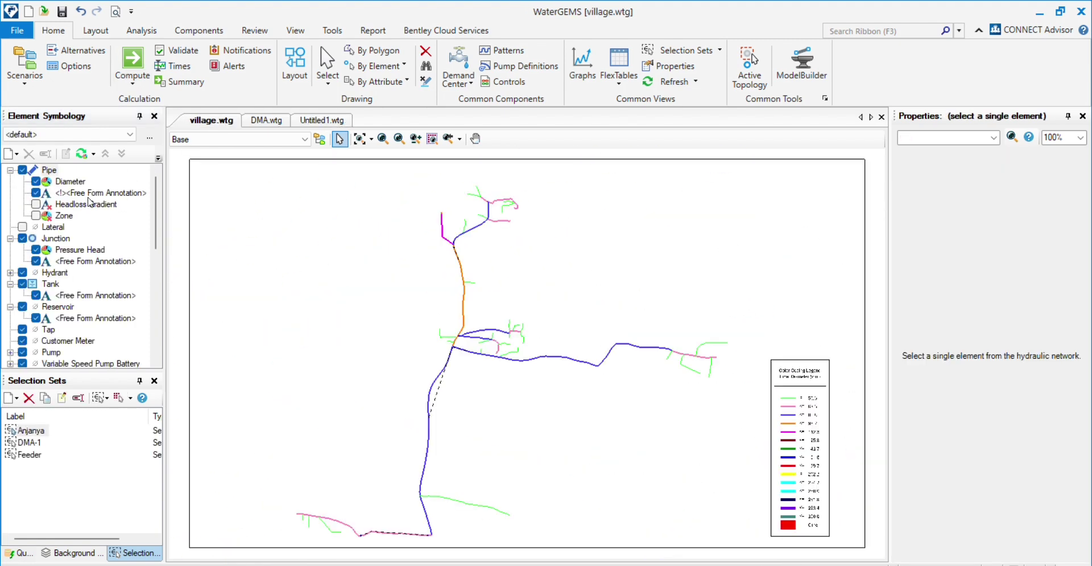
pyautogui.rightClick(83, 263)
pyautogui.click(129, 293)
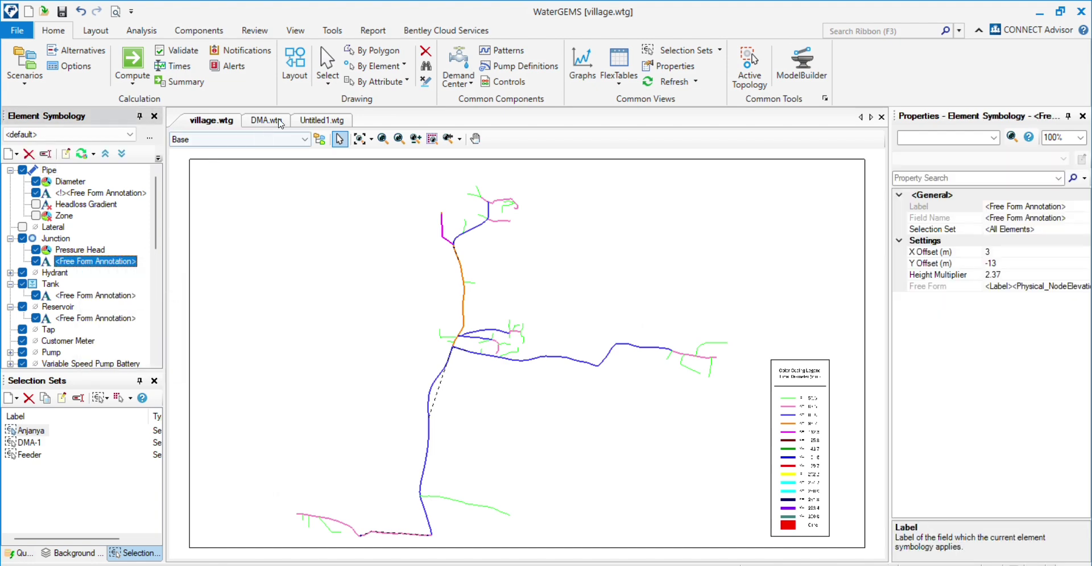
pyautogui.click(318, 120)
pyautogui.rightClick(53, 216)
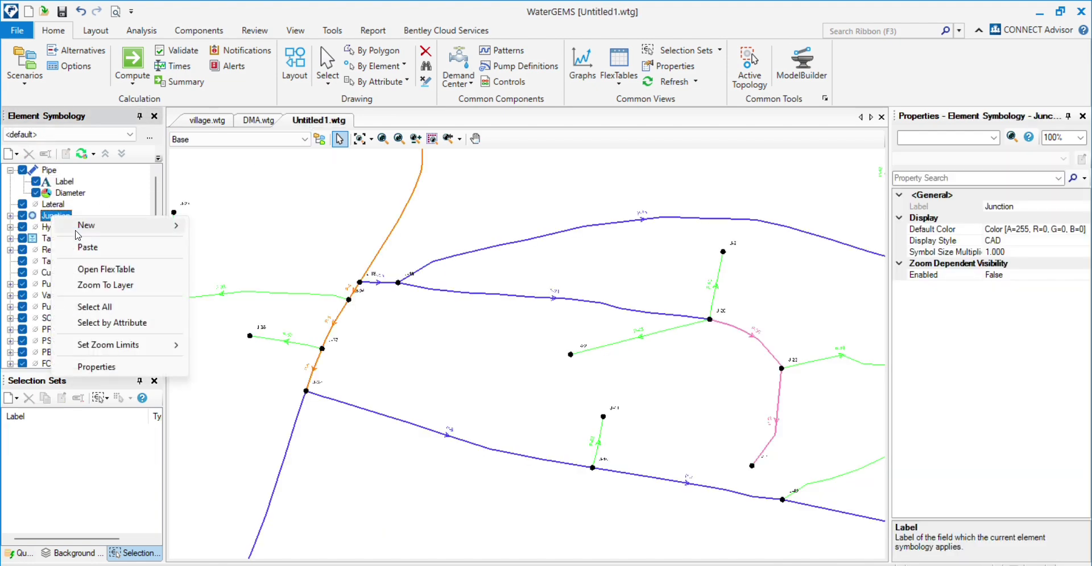
pyautogui.click(108, 248)
# Step: Move the annotations of junctions J-18, J-28, J-29 and J-30 apart so the overlapping texts are readable
pyautogui.scroll(5, 369, 305)
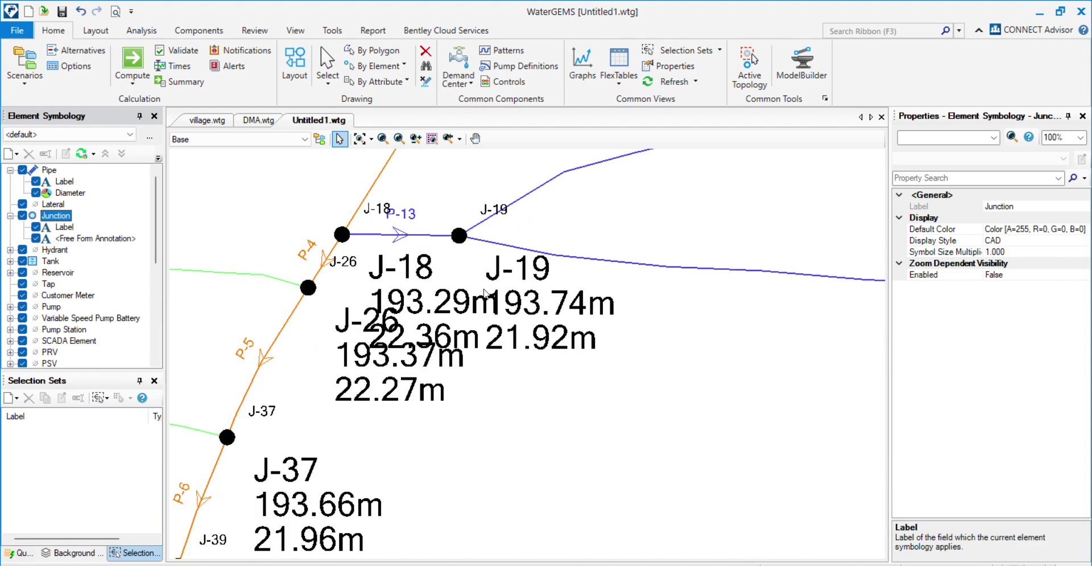
pyautogui.scroll(-1, 481, 285)
pyautogui.moveTo(469, 296); pyautogui.dragTo(314, 162)
pyautogui.click(603, 348)
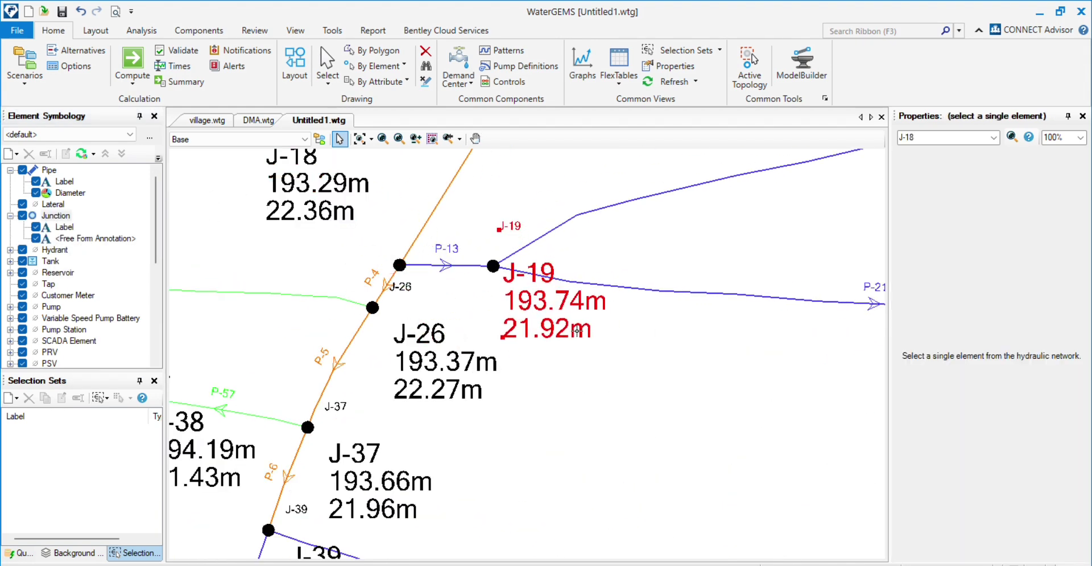
pyautogui.scroll(-5, 502, 299)
pyautogui.scroll(5, 501, 294)
pyautogui.moveTo(540, 362); pyautogui.dragTo(365, 310)
pyautogui.moveTo(542, 261); pyautogui.dragTo(552, 378)
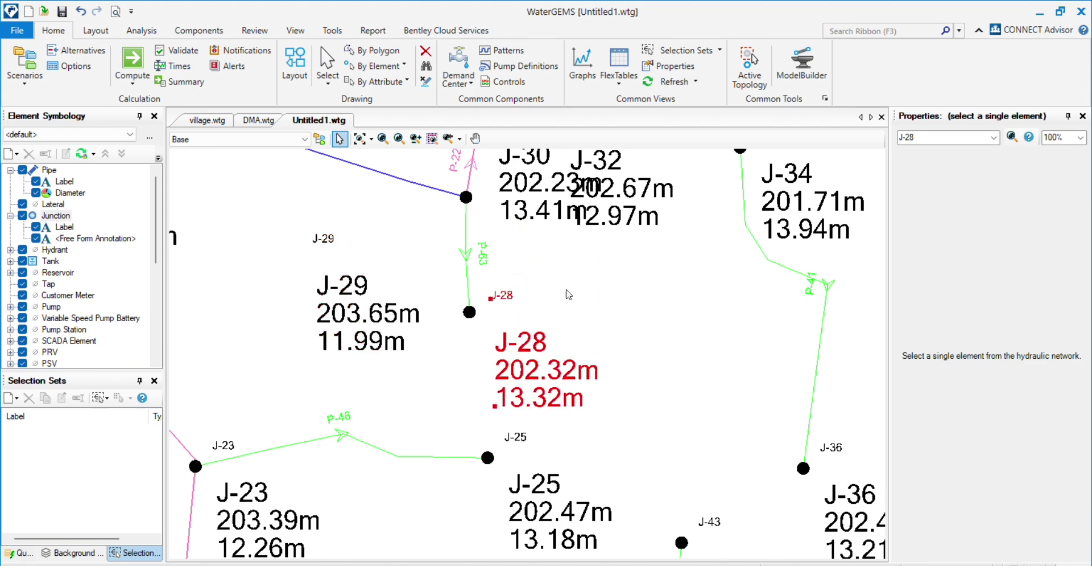
pyautogui.scroll(-2, 582, 431)
pyautogui.moveTo(555, 268); pyautogui.dragTo(409, 192)
# Step: Compare the overall layout, pipe colors and junction annotations of Untitled1.wtg with the original network in village.wtg
pyautogui.scroll(-6, 562, 313)
pyautogui.scroll(-5, 561, 263)
pyautogui.scroll(7, 681, 285)
pyautogui.scroll(-5, 713, 367)
pyautogui.click(360, 140)
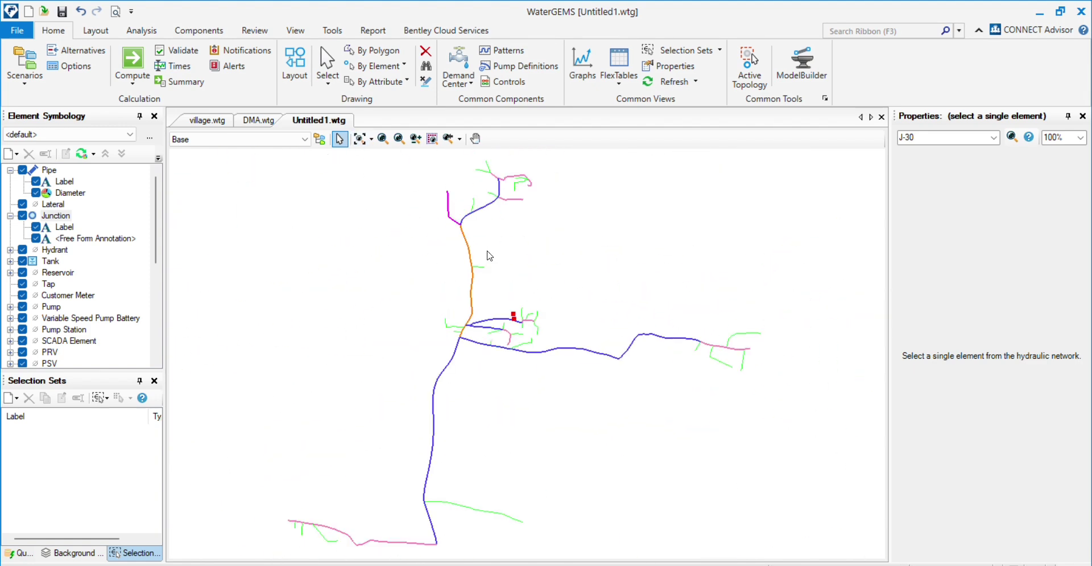
pyautogui.scroll(3, 578, 296)
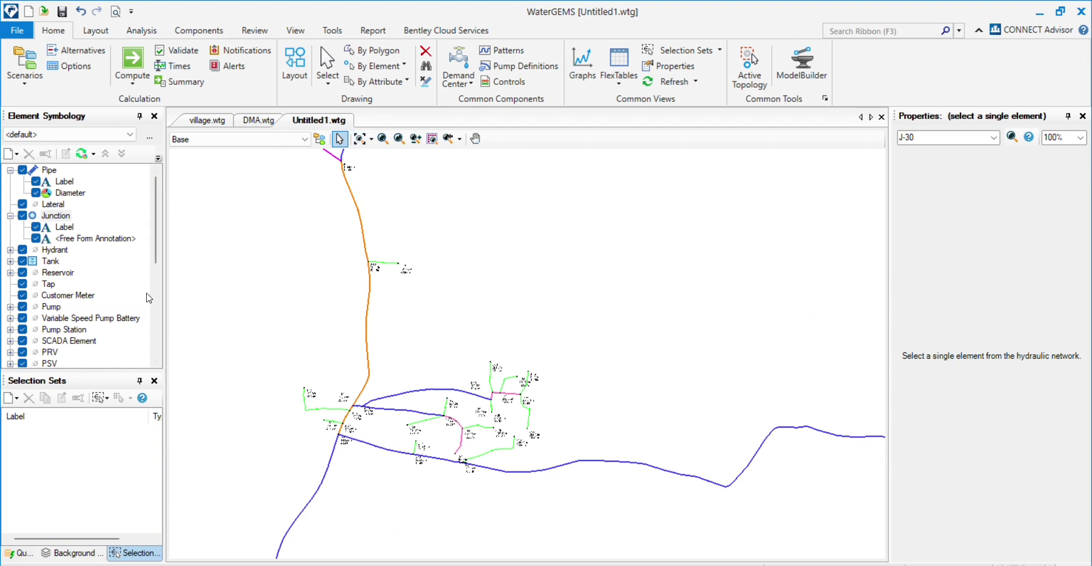
pyautogui.click(228, 121)
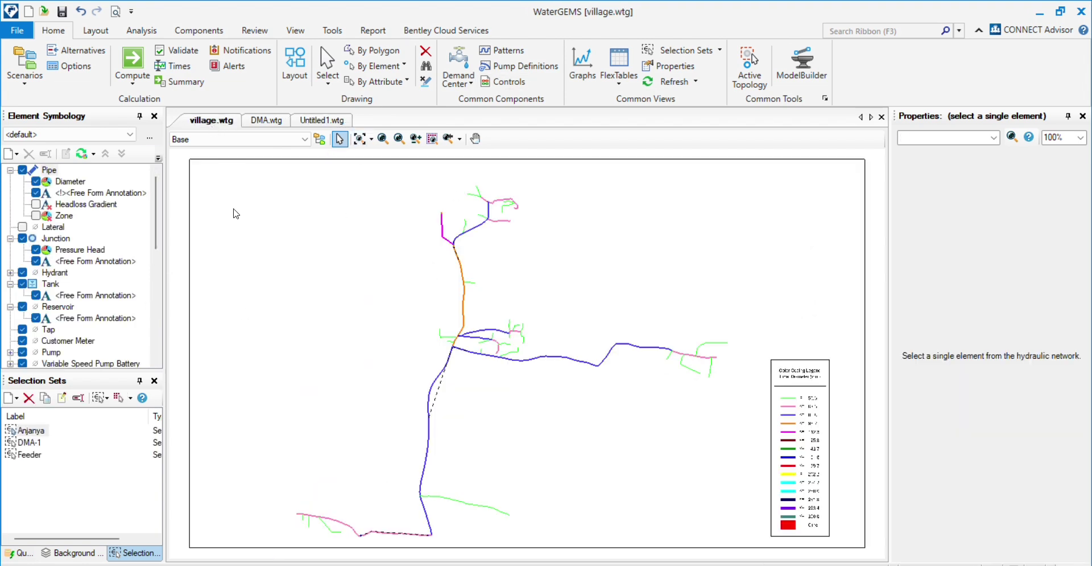
pyautogui.scroll(-10, 78, 234)
pyautogui.click(329, 122)
pyautogui.click(361, 140)
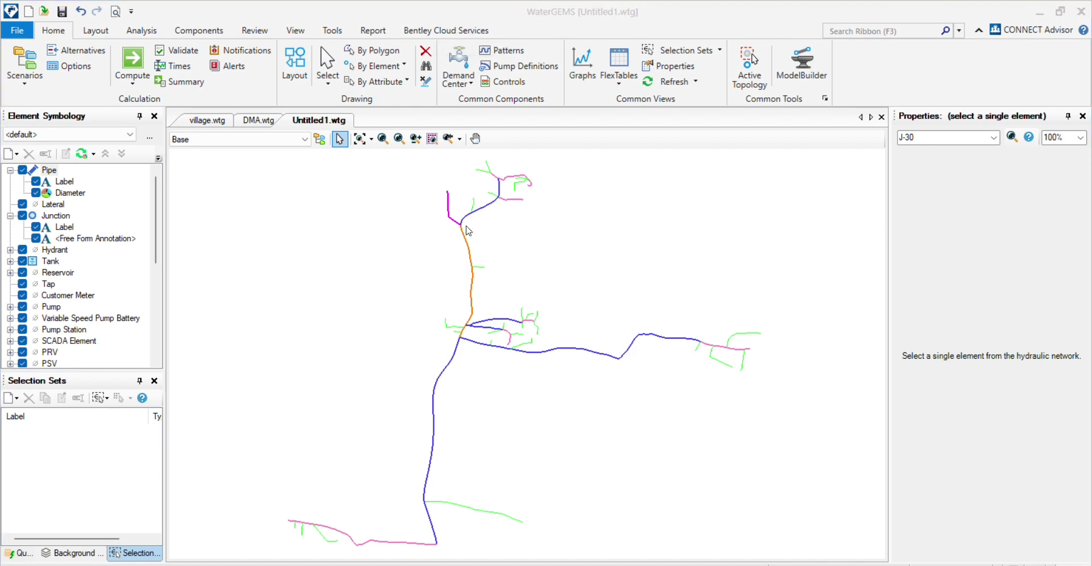
pyautogui.scroll(5, 509, 341)
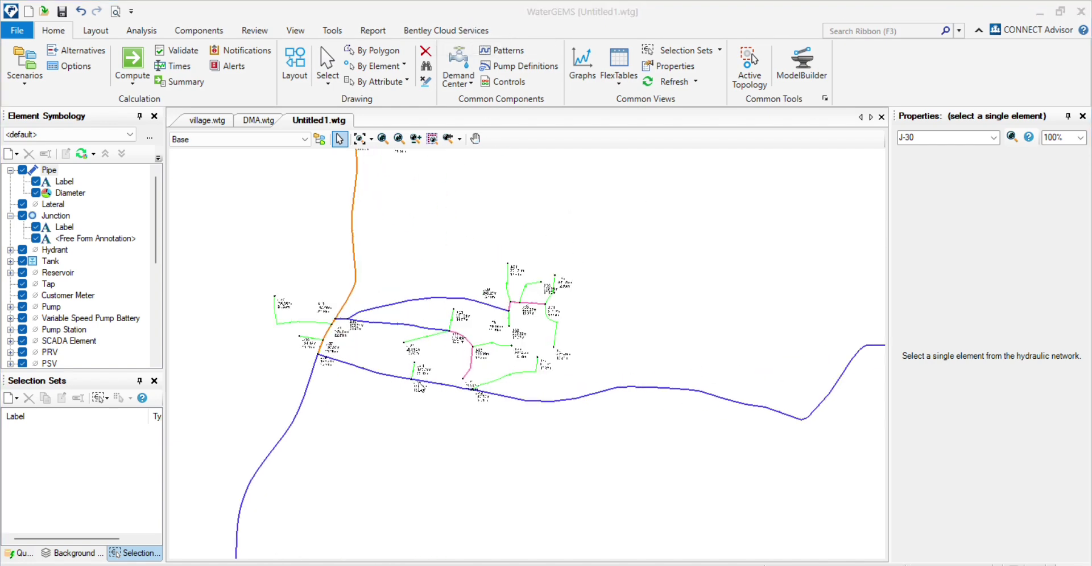
pyautogui.scroll(-1, 522, 428)
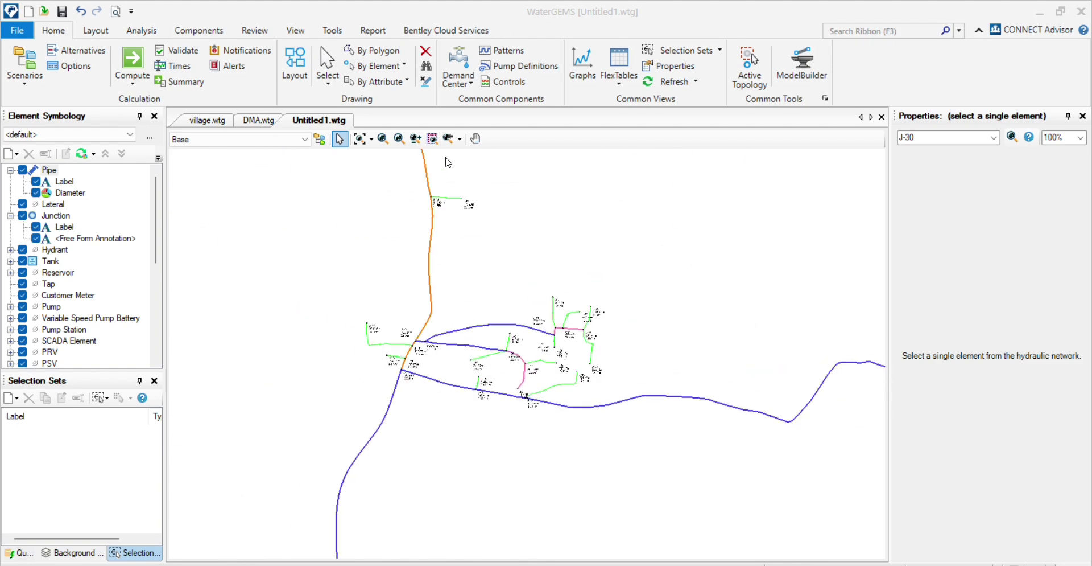
pyautogui.scroll(-3, 408, 171)
pyautogui.click(359, 138)
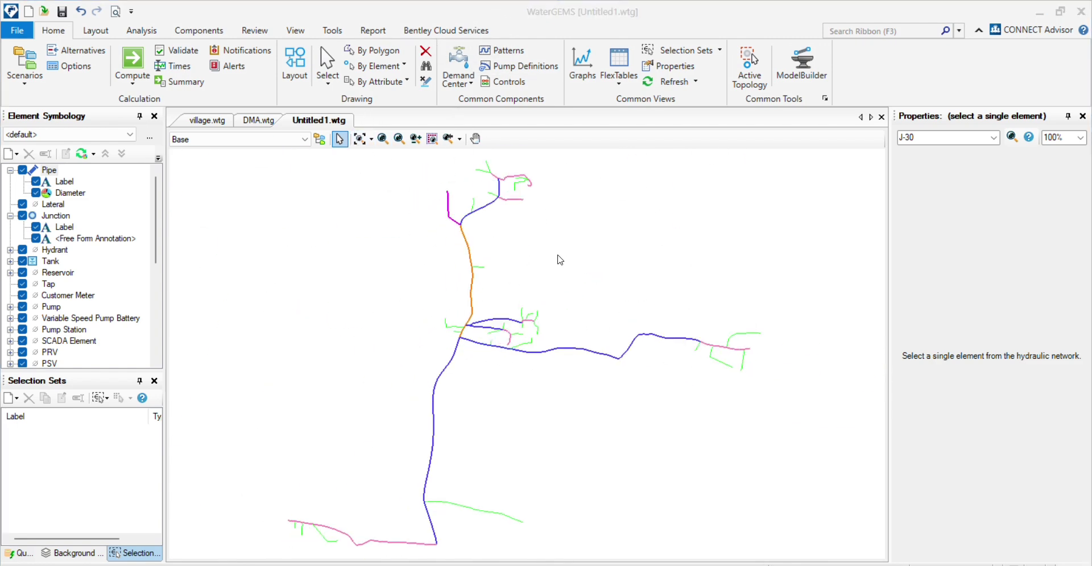
pyautogui.click(360, 138)
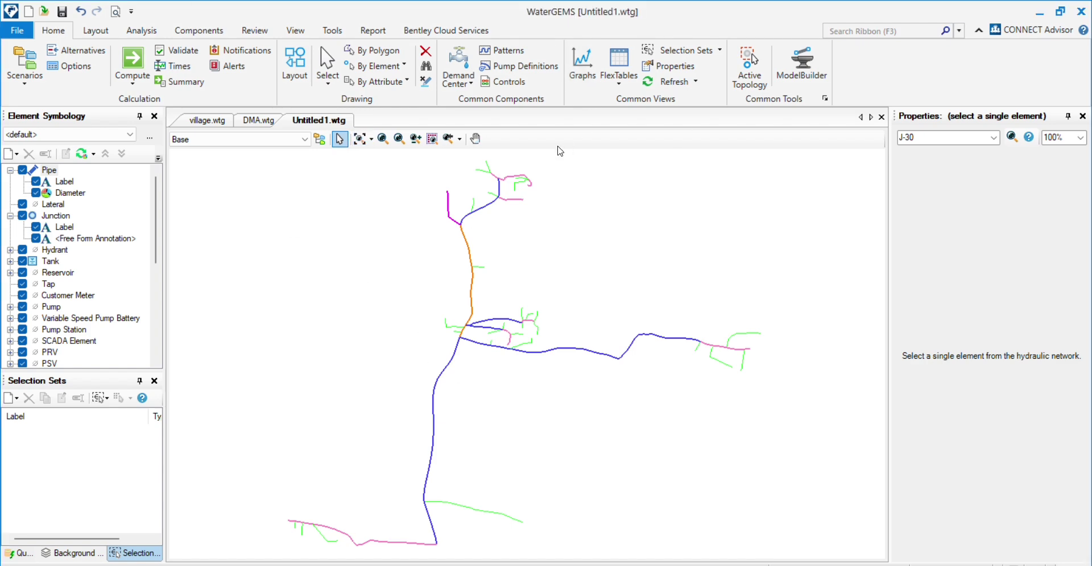